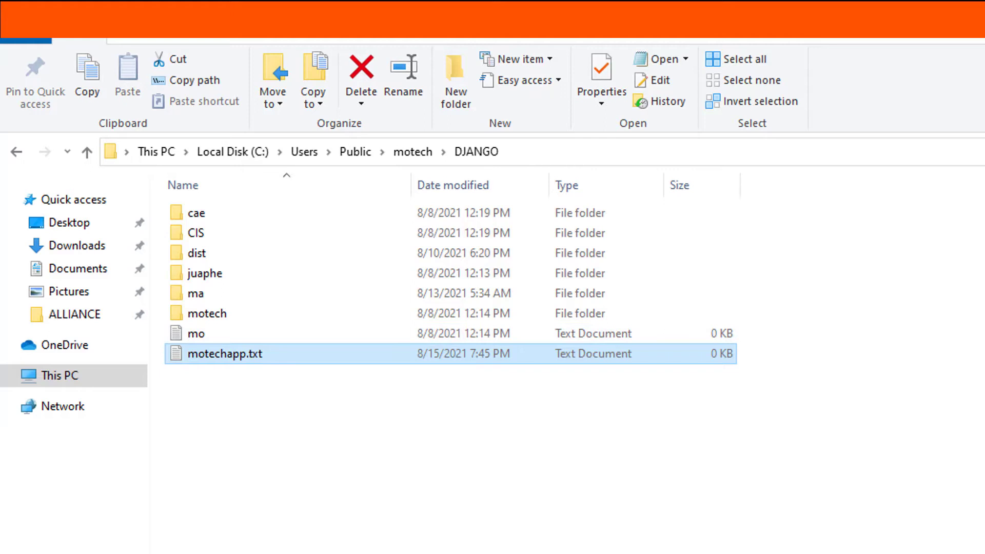
{"action": "key", "text": "alt+Tab"}
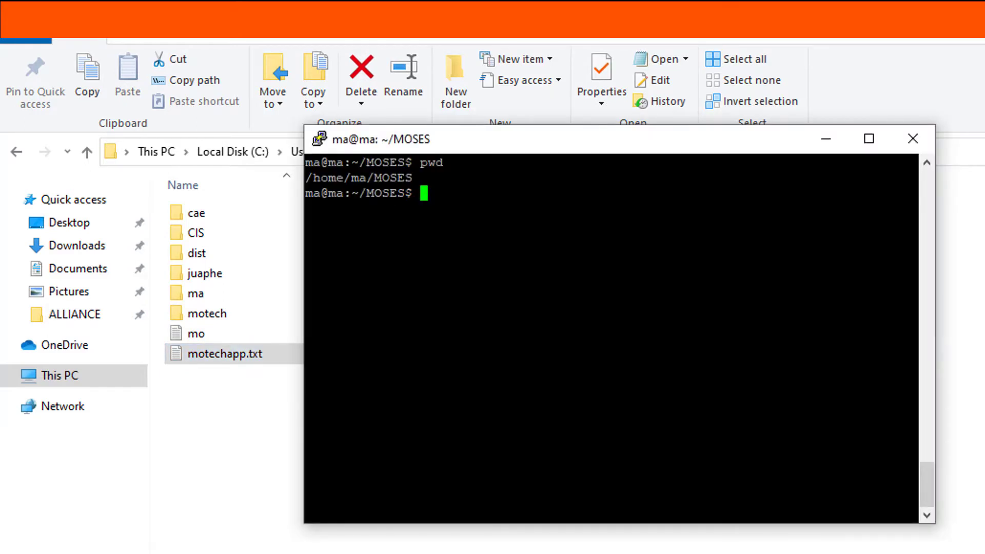
{"action": "key", "text": "alt+Tab"}
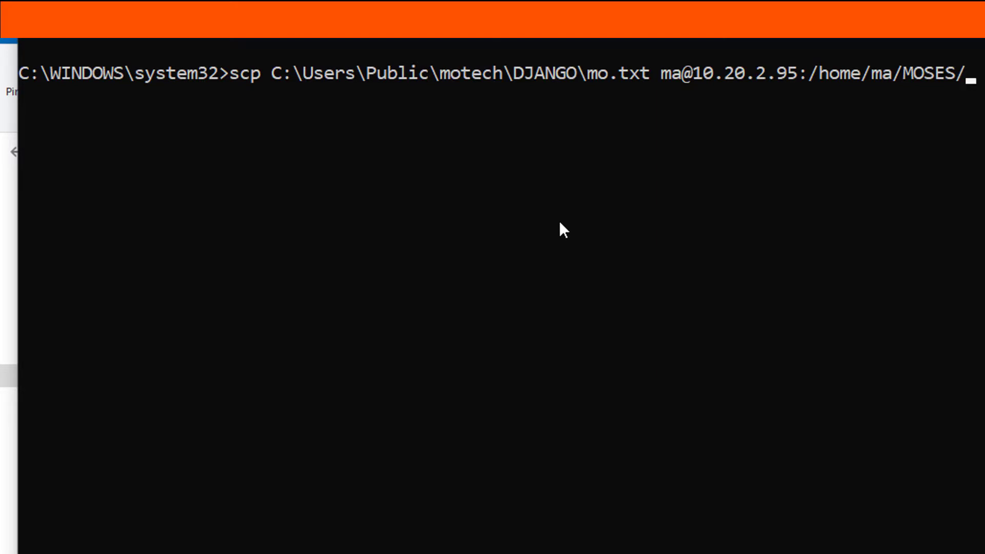
{"action": "key", "text": "Return"}
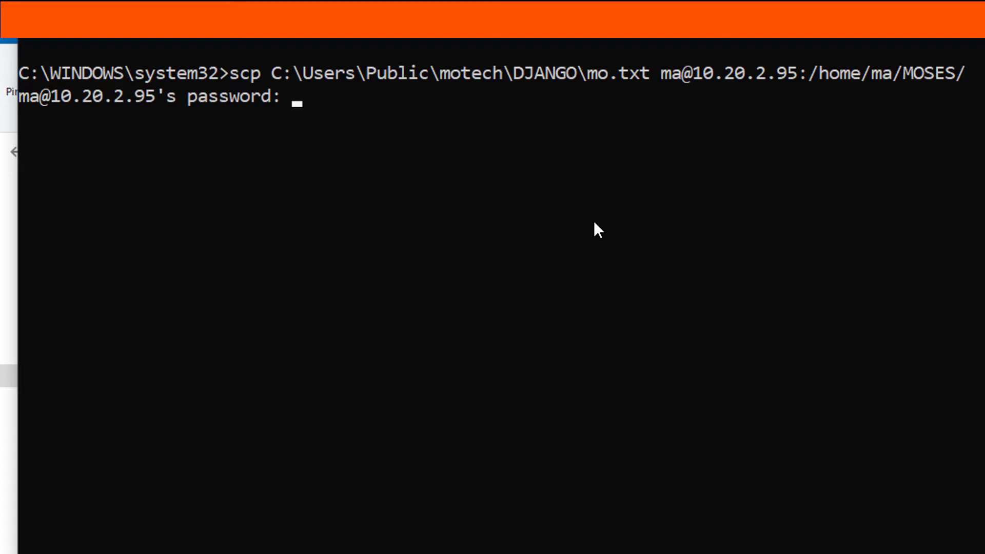
{"action": "key", "text": "Return"}
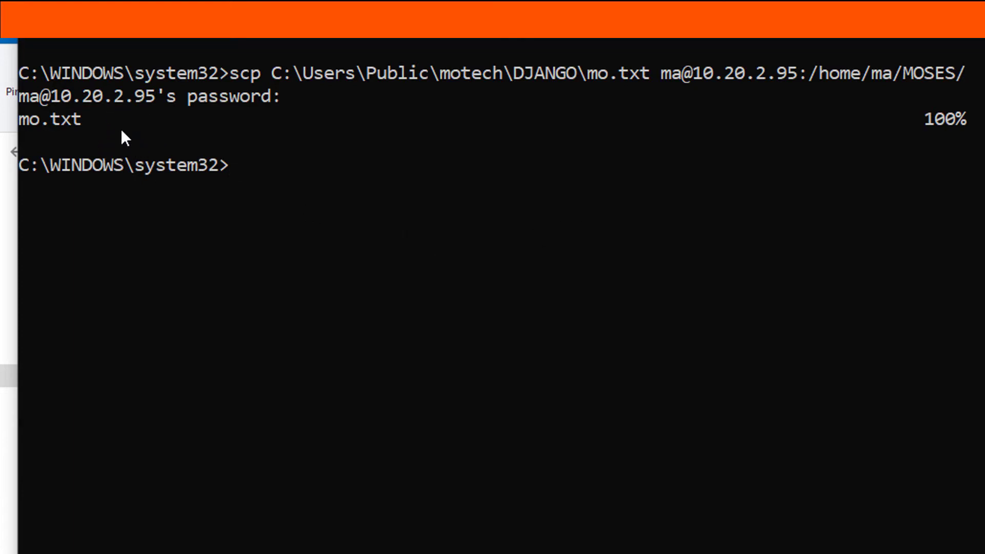
List /home/ma/MOSES in PuTTY to confirm mo.txt arrived.
{"action": "key", "text": "alt+Tab"}
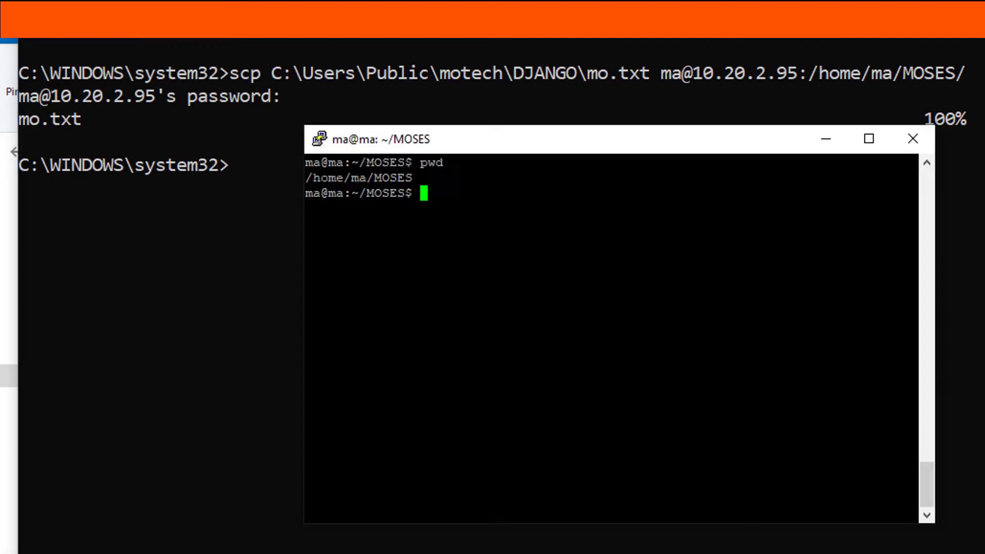
{"action": "type", "text": "ls"}
{"action": "key", "text": "Return"}
{"action": "type", "text": "scp -r C:\\Users\\Public\\motech\\DJANGO\\mo\\ ma@10.20.2.95:/home/ma/MOSES/"}
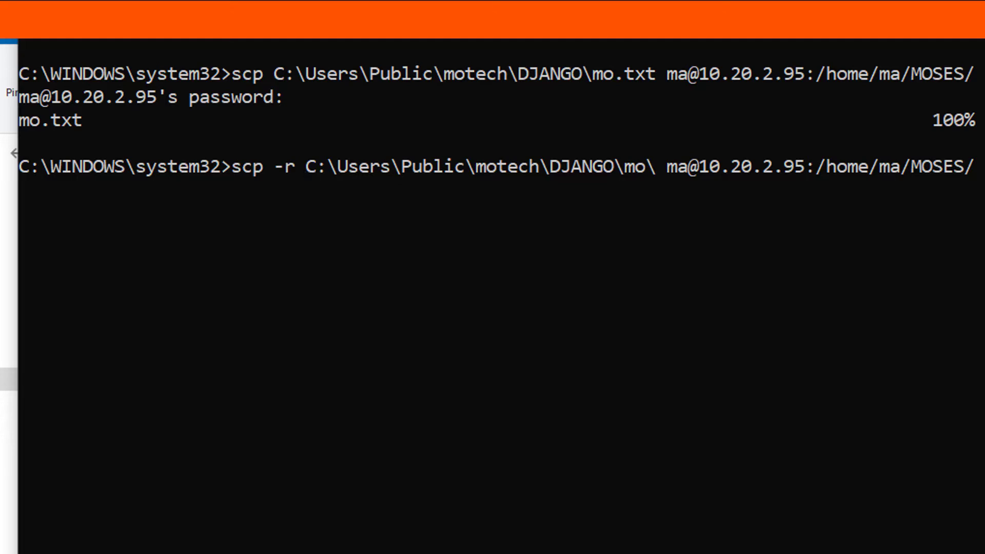
Review and run the scp -r copy of the mo folder, supplying the password.
{"action": "key", "text": "Right"}
{"action": "key", "text": "Right"}
{"action": "key", "text": "Right"}
{"action": "key", "text": "Right"}
{"action": "key", "text": "Right"}
{"action": "key", "text": "Right"}
{"action": "key", "text": "Right"}
{"action": "key", "text": "Right"}
{"action": "key", "text": "Right"}
{"action": "key", "text": "Right"}
{"action": "key", "text": "Right"}
{"action": "key", "text": "Right"}
{"action": "key", "text": "Right"}
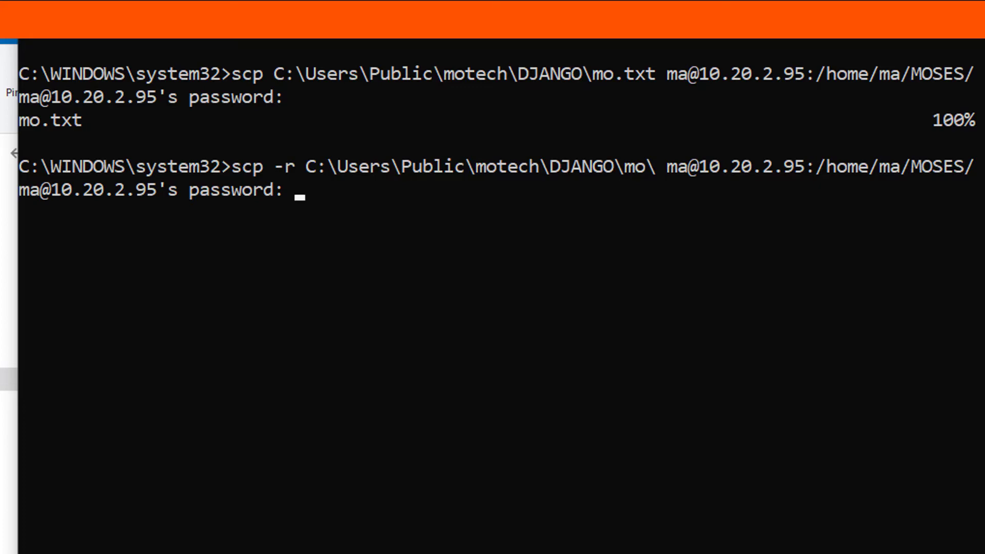
{"action": "key", "text": "Return"}
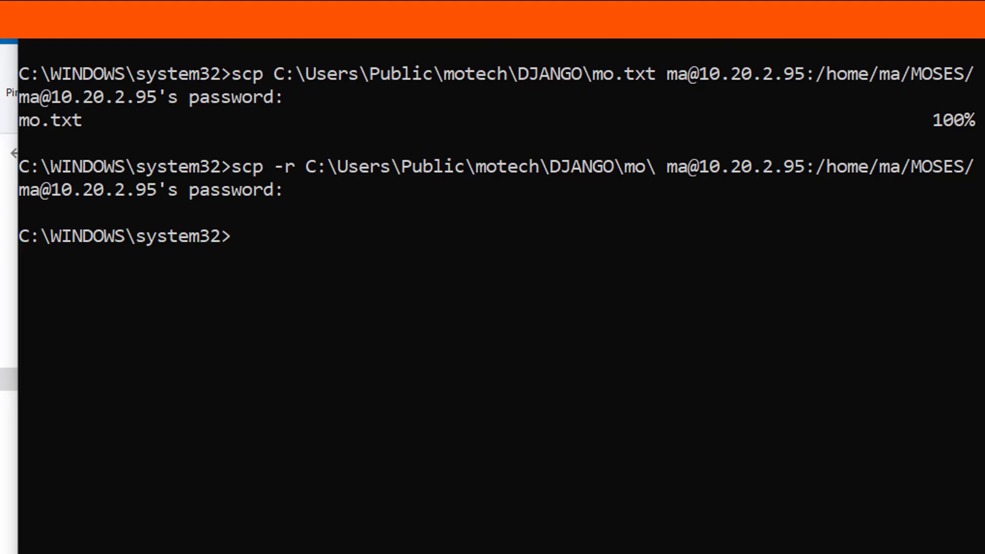
List /home/ma/MOSES in PuTTY to confirm the mo folder sits beside mo.txt.
{"action": "key", "text": "alt+Tab"}
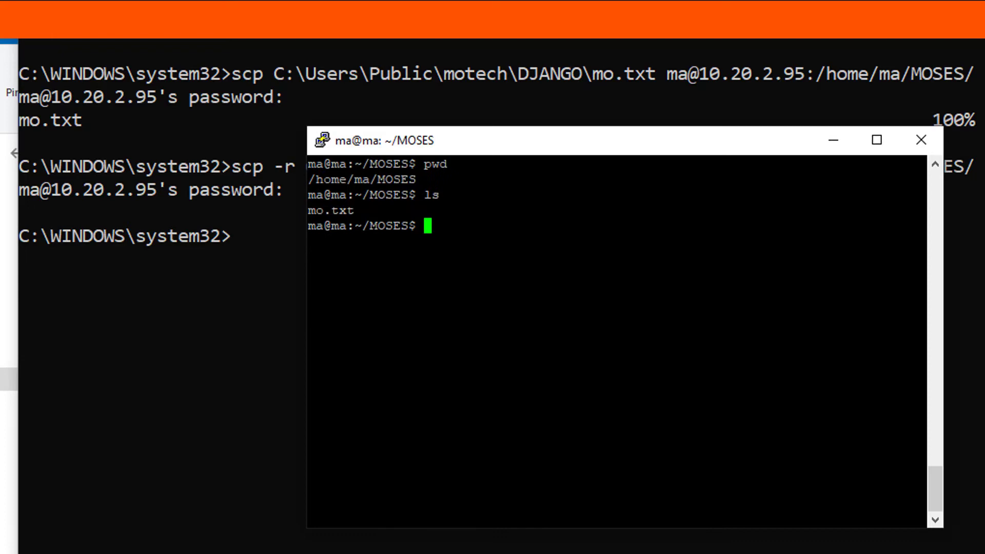
{"action": "type", "text": "ls"}
{"action": "key", "text": "Return"}
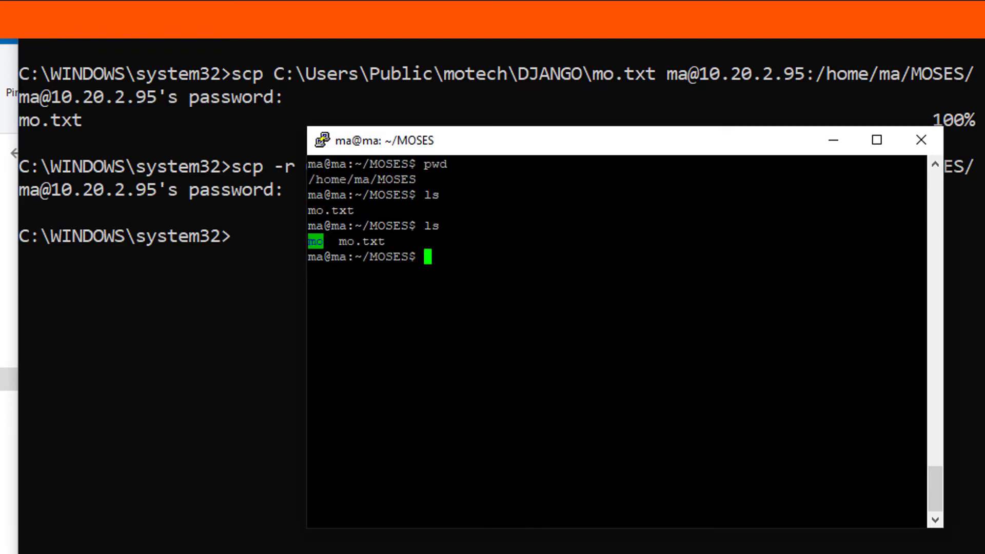